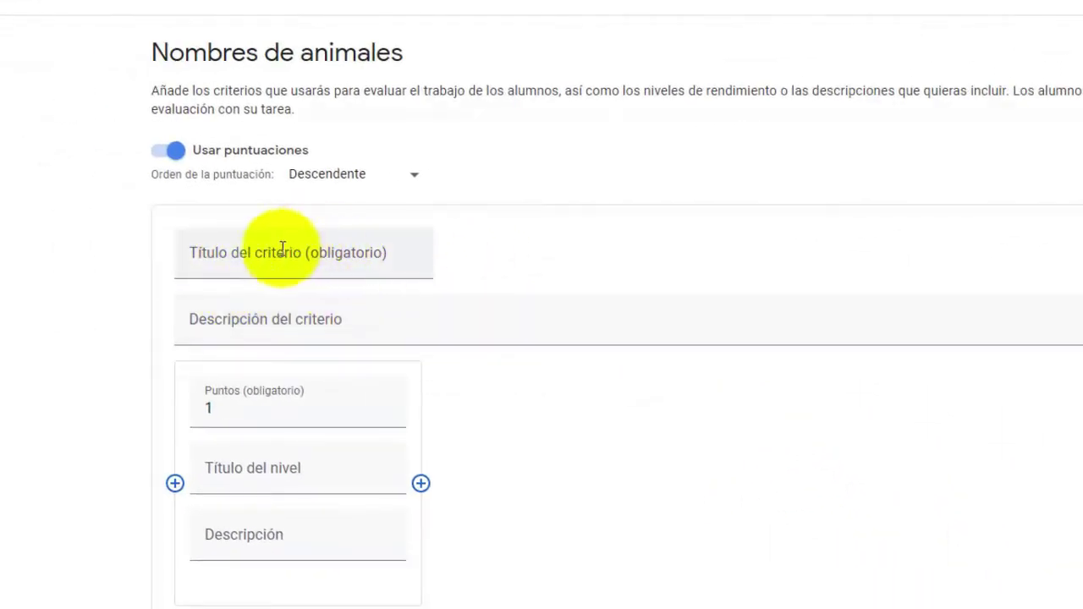
Title the first criterion "Descifrar los nombres" and describe it as "Que los alumnos hayan descifrado los 6 nombres de los animales"
click(214, 253)
text(Descifrar los nombres)
click(212, 316)
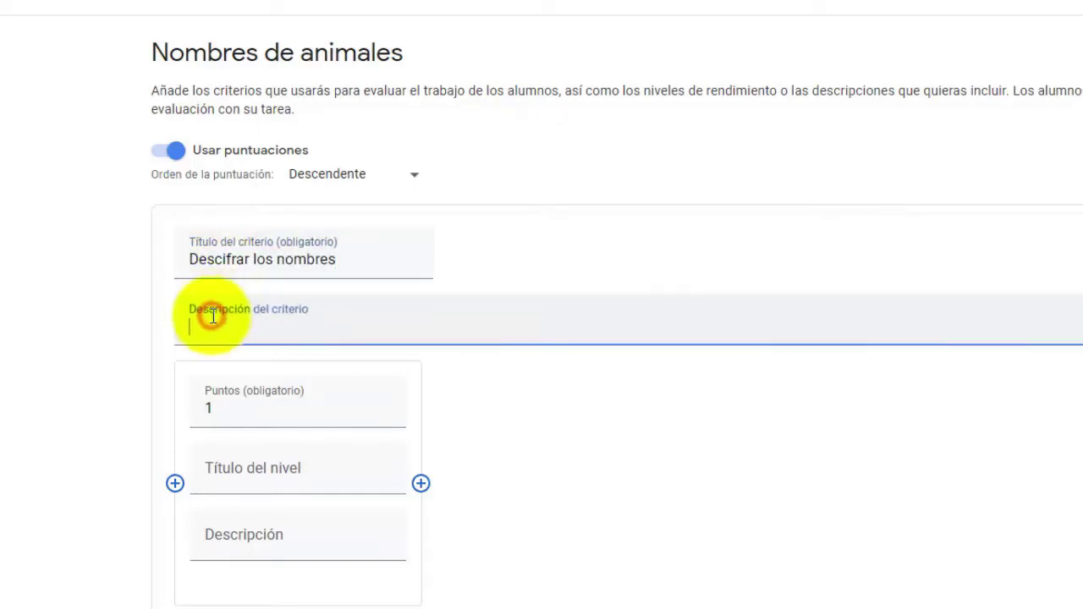
text(Que los alumnos hayan descifrado los 6 nombres de los animales)
Set the criterion's first level to 4 points, titled "Óptimo" and described as "Descifrar los 6 nombres"
click(387, 404)
click(387, 404)
click(386, 404)
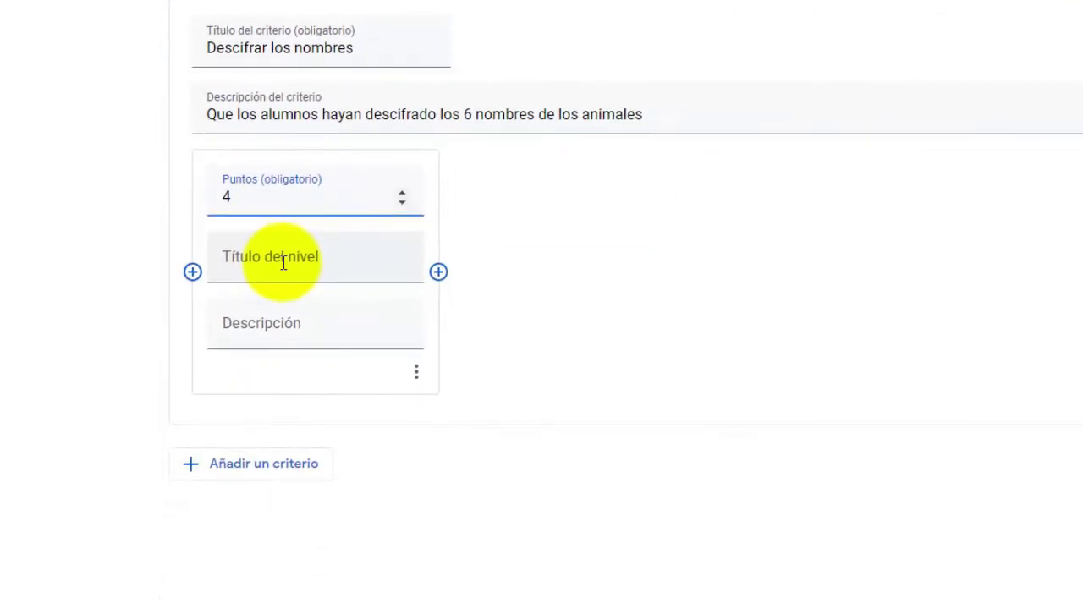
click(283, 262)
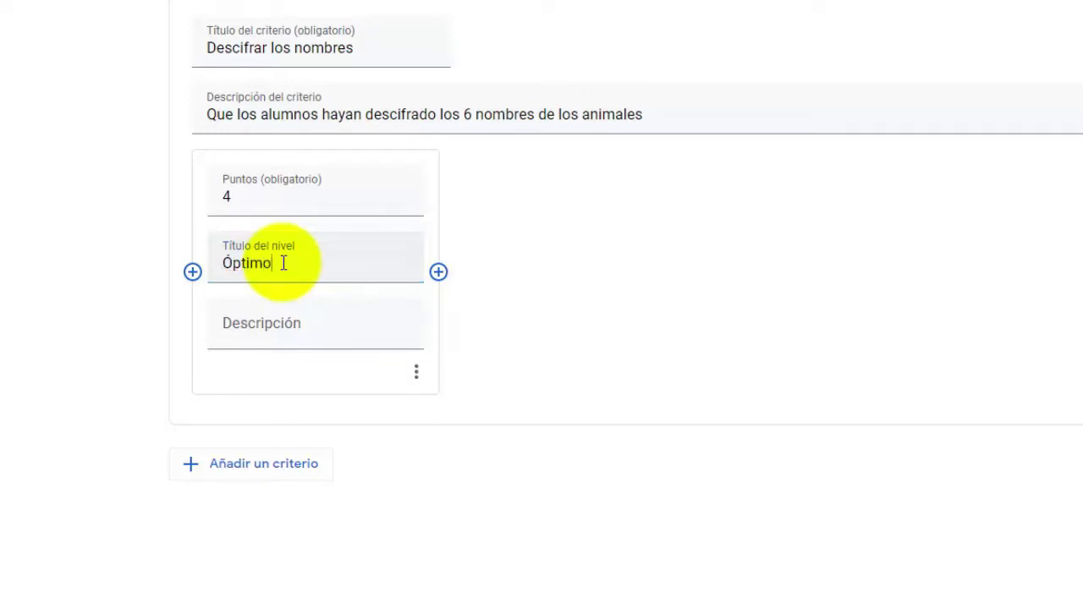
click(282, 331)
text(Descifrar los 6 nombres)
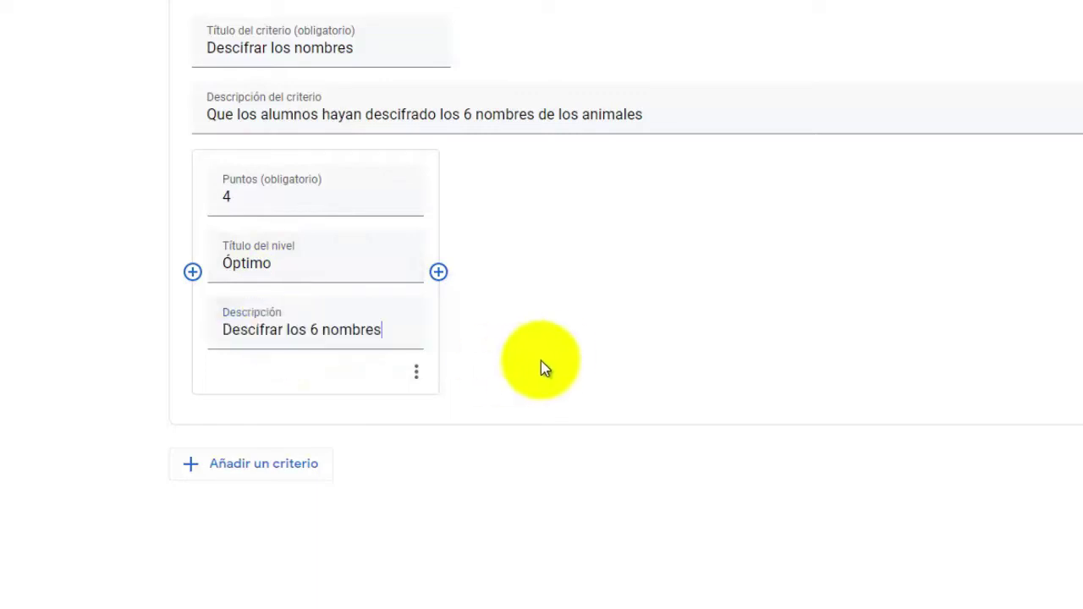
click(561, 339)
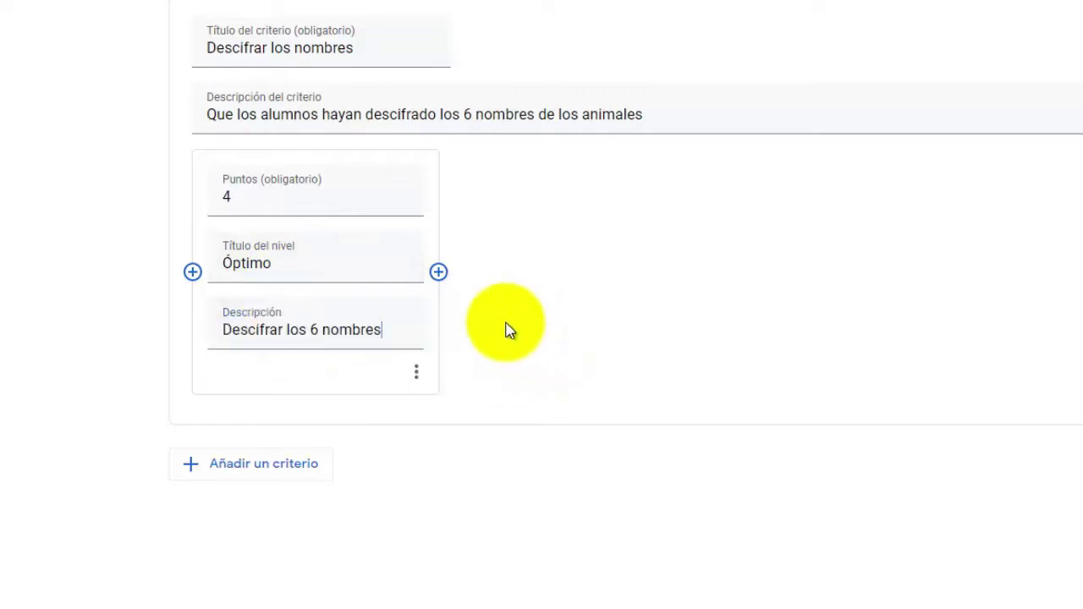
Add a second level after Óptimo worth 3 points, titled "Avanzado" and described as "Descifrar 4 nombres"
click(439, 273)
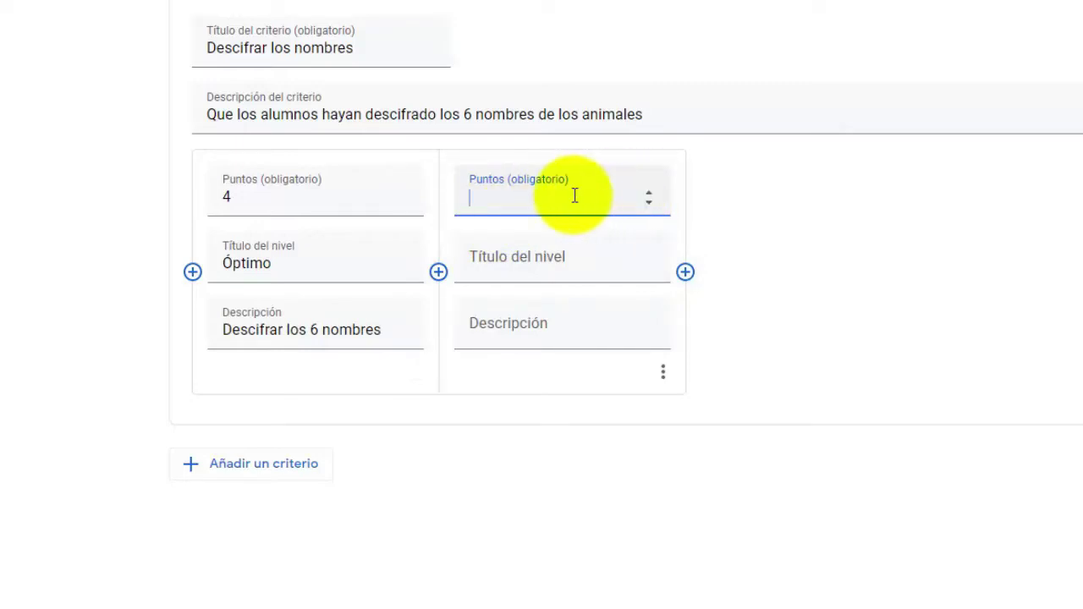
text(3)
click(520, 258)
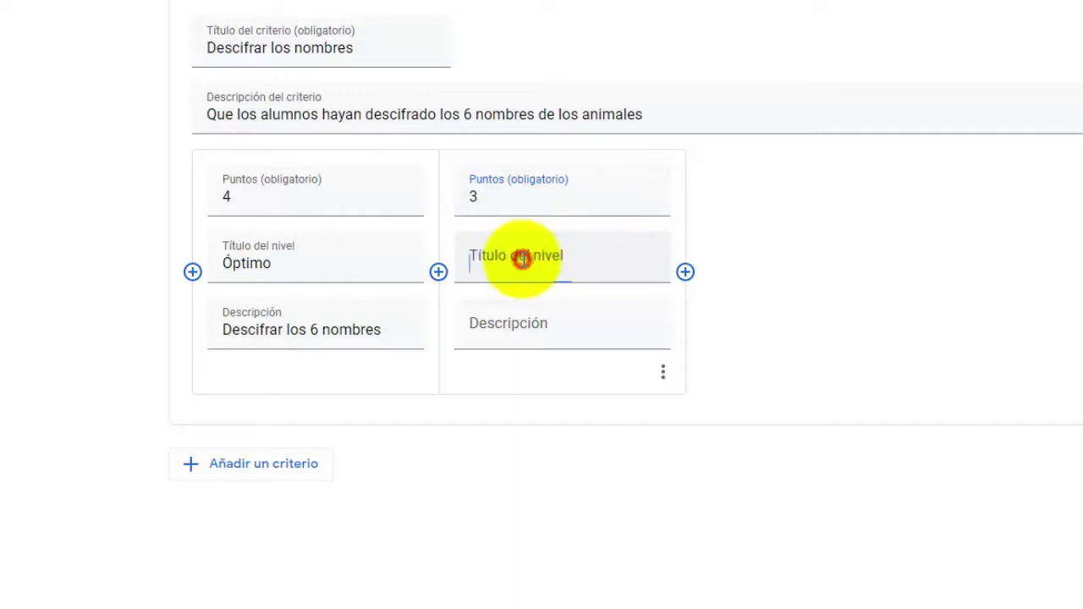
text(Avanzado)
click(514, 324)
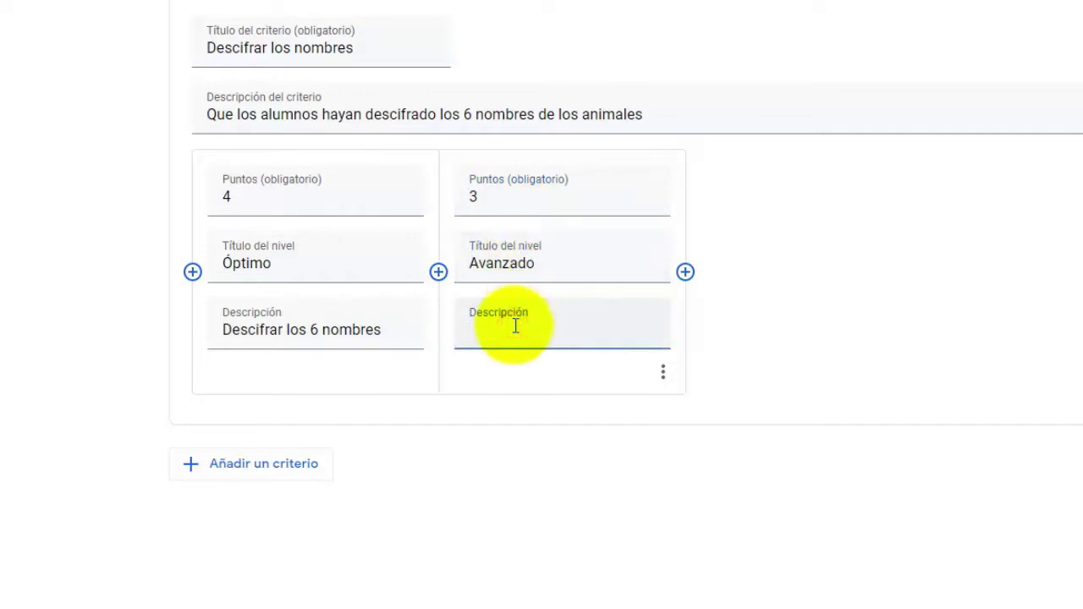
text(Descifrar 4 nombres)
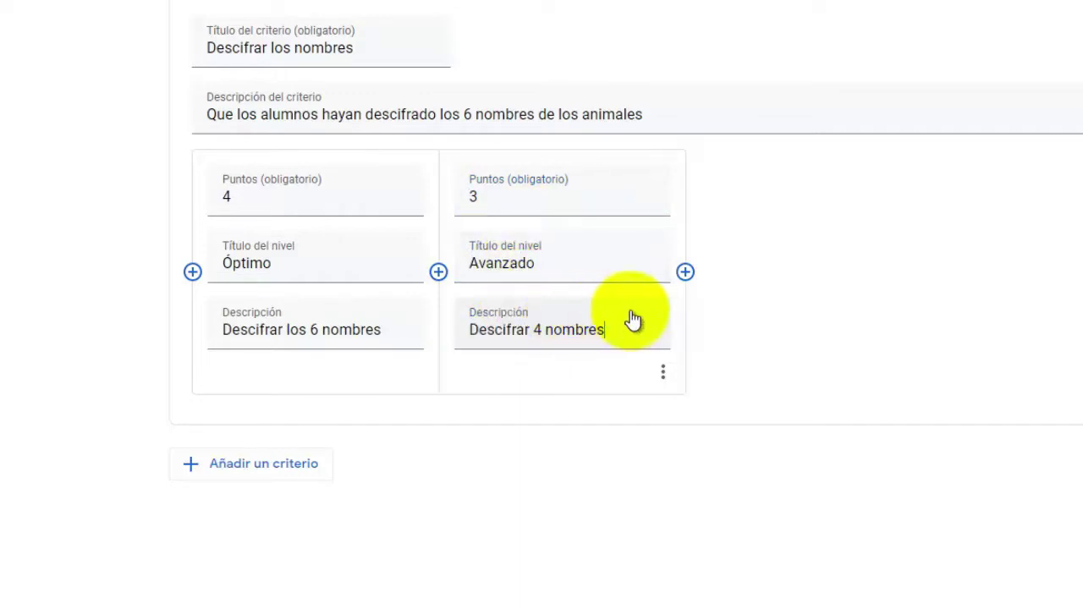
Add a third level after Avanzado worth 2 points, titled "Suficiente" and described as "Descifrar 2 nombres"
click(686, 273)
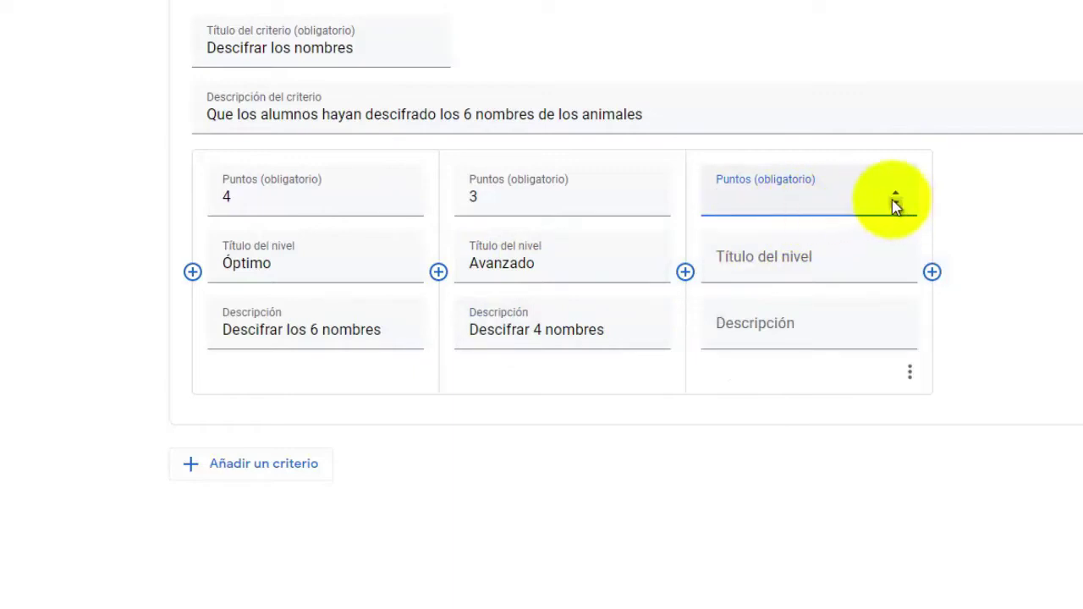
text(2)
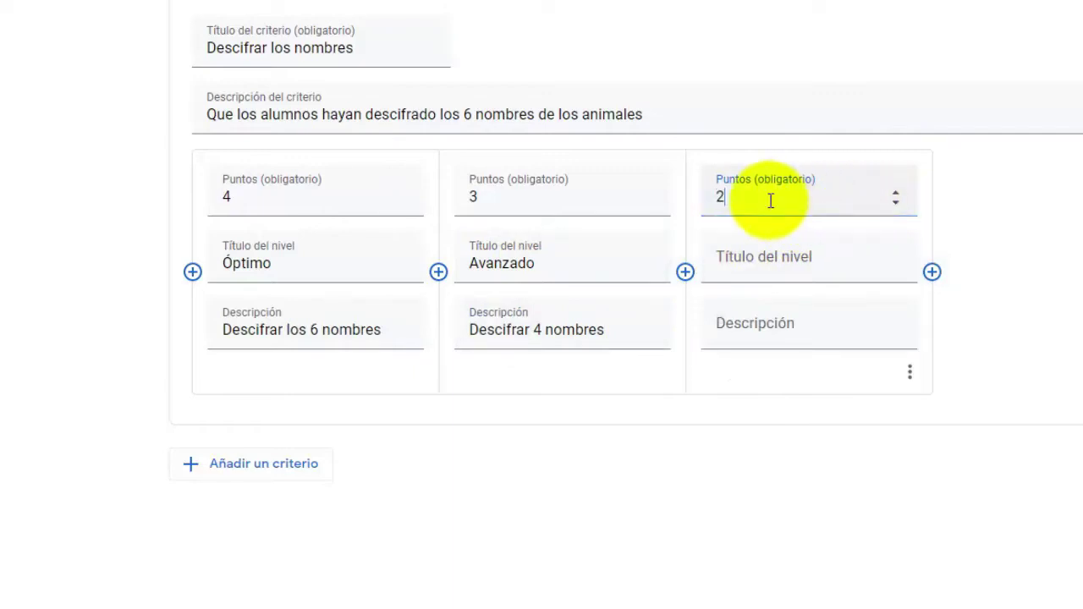
click(770, 259)
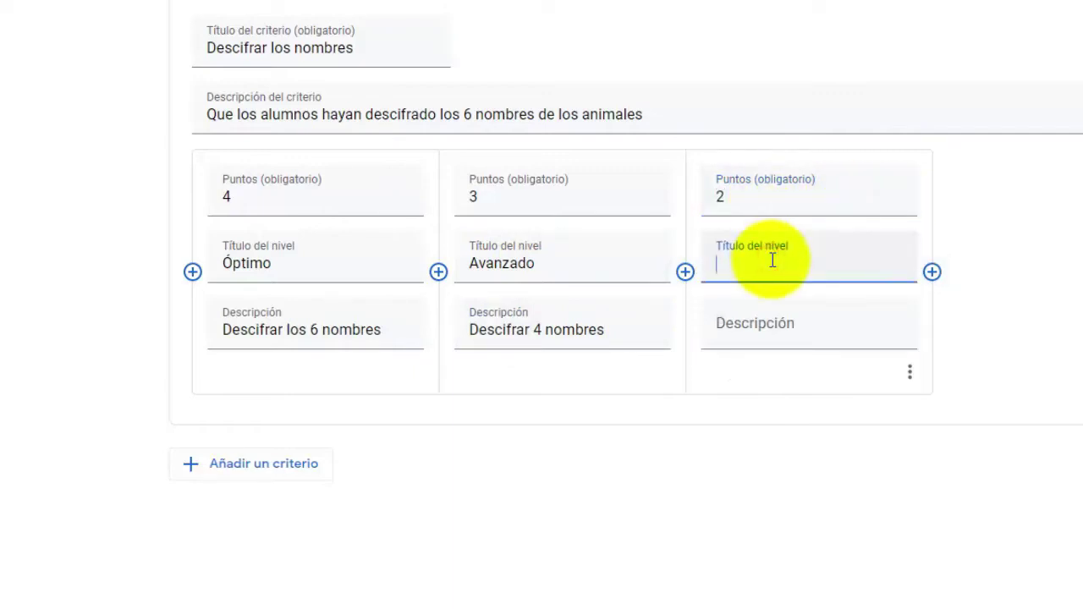
text(Suficiente)
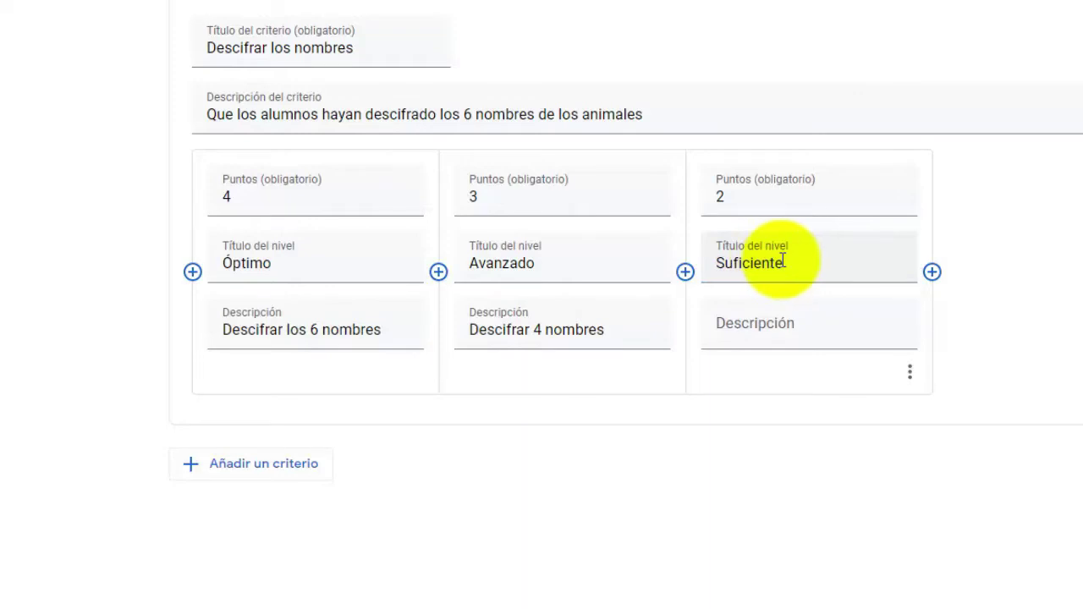
click(746, 333)
text(Descifrar 2 nombres)
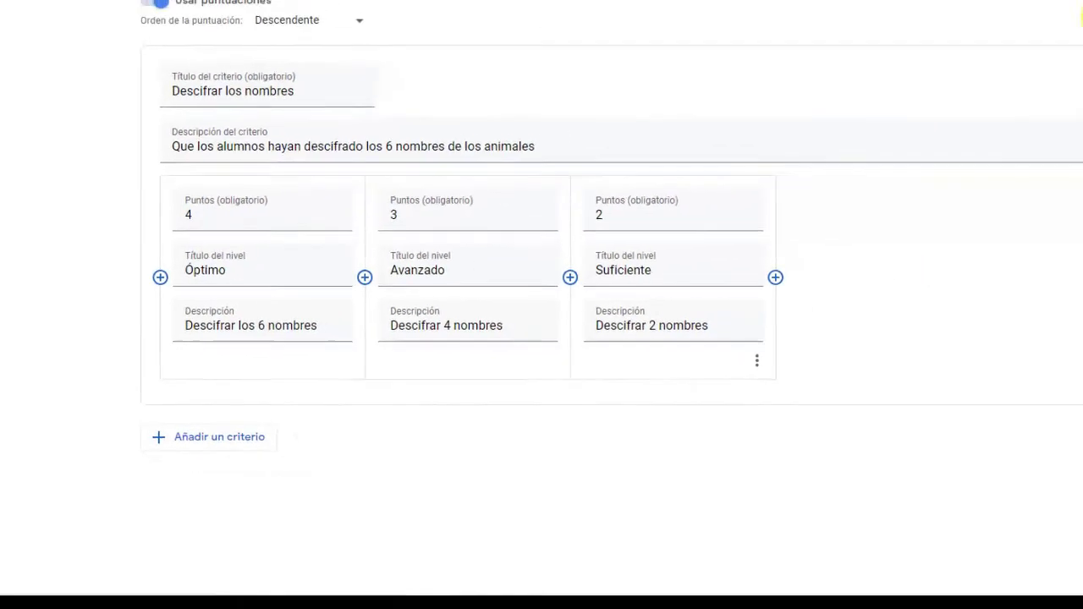
Add a second criterion titled "Elaborar un texto poético" and described as "Que el alumno construya un texto poético con rima o sin ella"
click(219, 430)
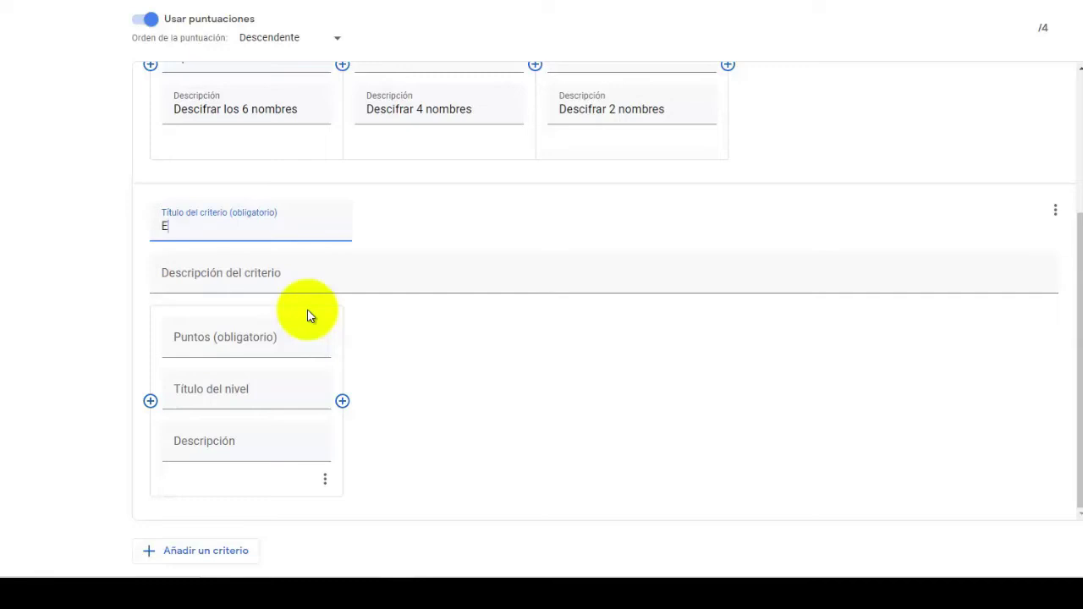
text(un texto poético)
click(166, 275)
text(Que el alumno construya un texto poético con rima o sin ella)
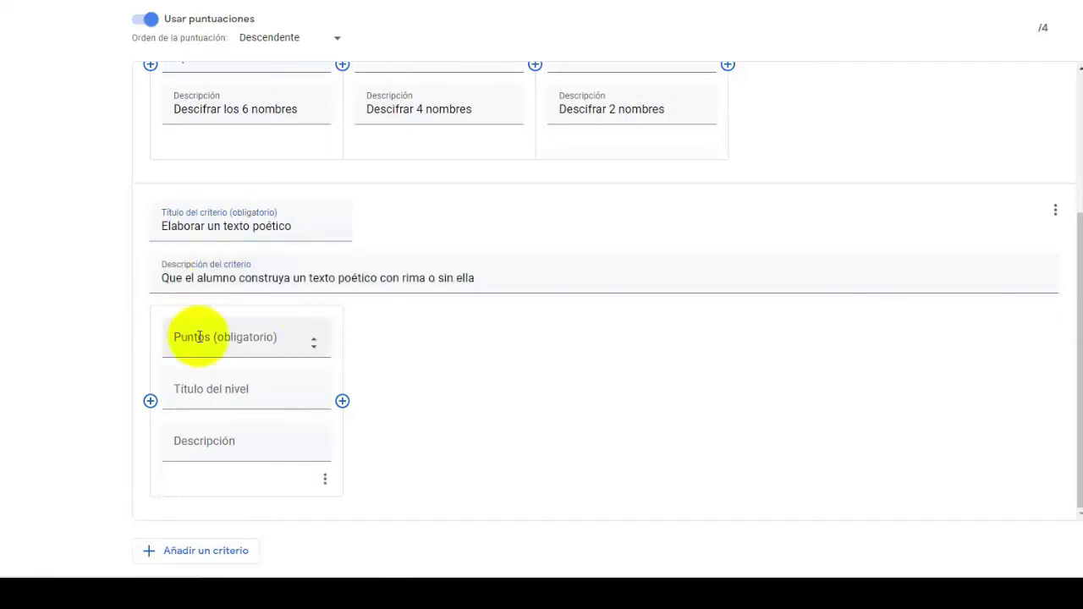
Set the second criterion's first level to 6 points, titled "Óptimo" and described as "Dentro de su texto poético utiliza las seis palabras"
click(197, 336)
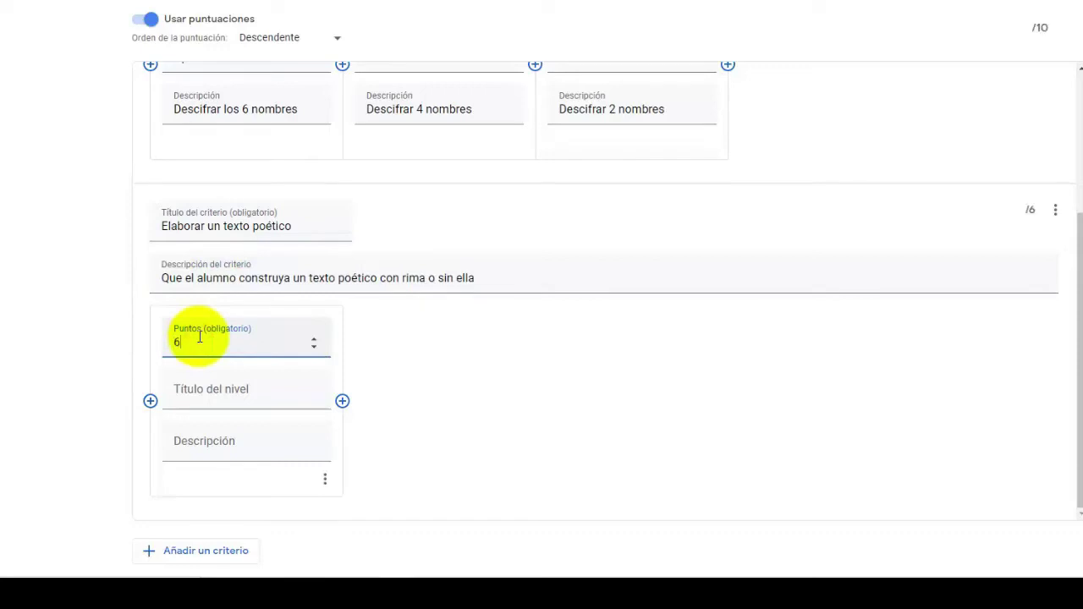
click(188, 394)
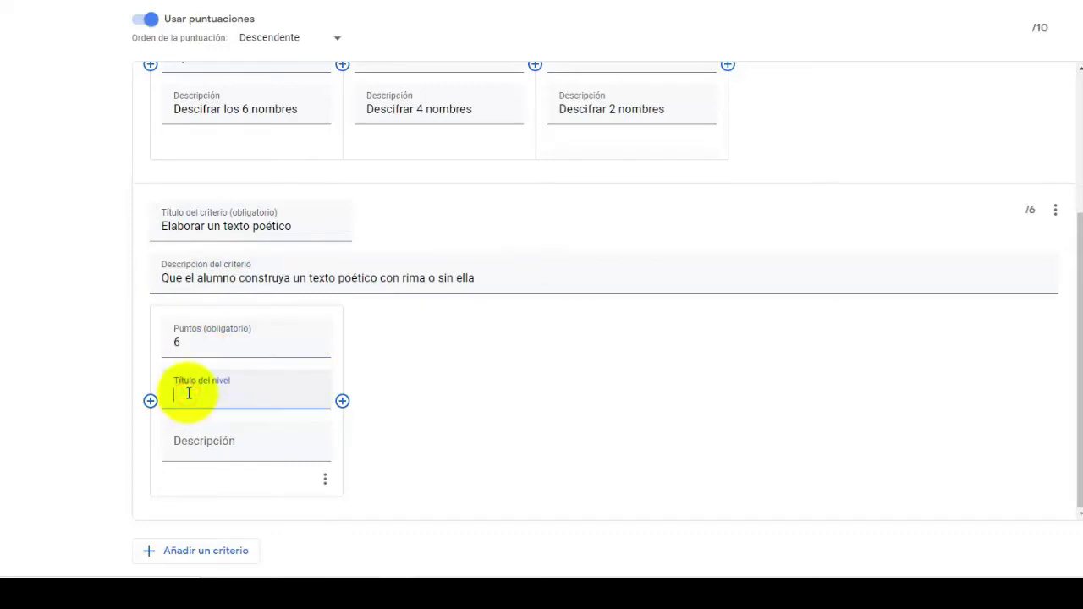
text(Óptimo)
click(177, 440)
text(Dentro de su texto poético utiliza las seis palabras)
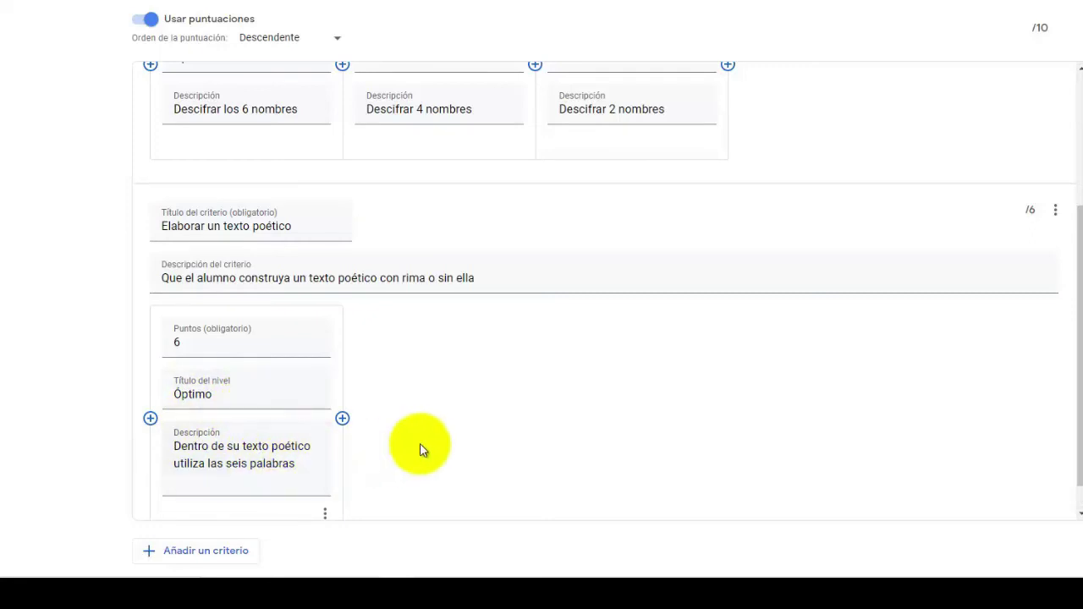
Add a second level to the poetic text criterion: 4 points, title "Avanzado", description "Dentro de su texto poético utiliza 4 palabras"
click(342, 418)
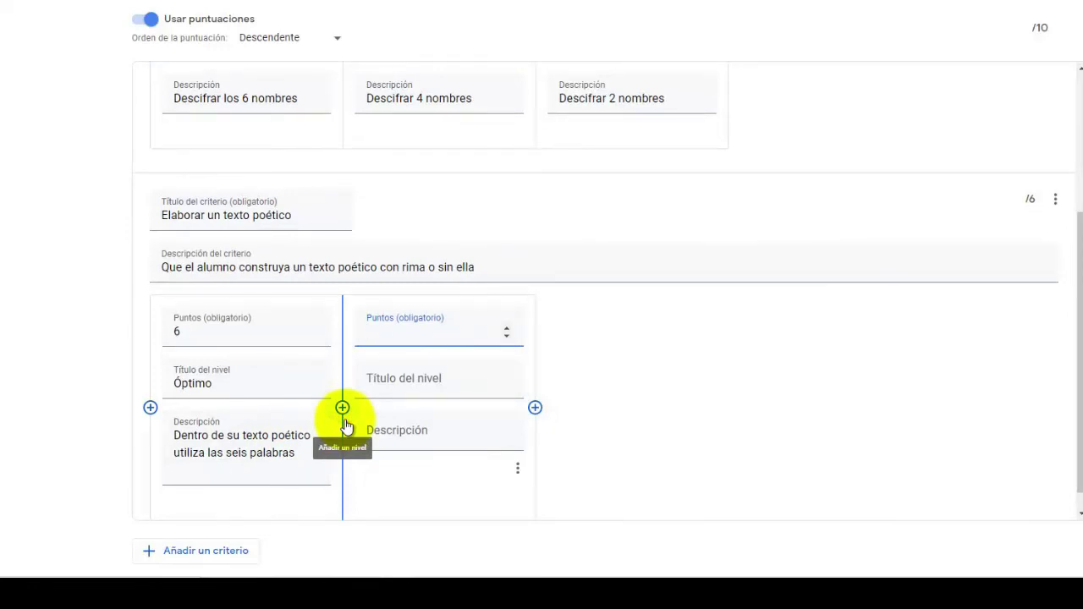
click(389, 383)
text(Avanzado)
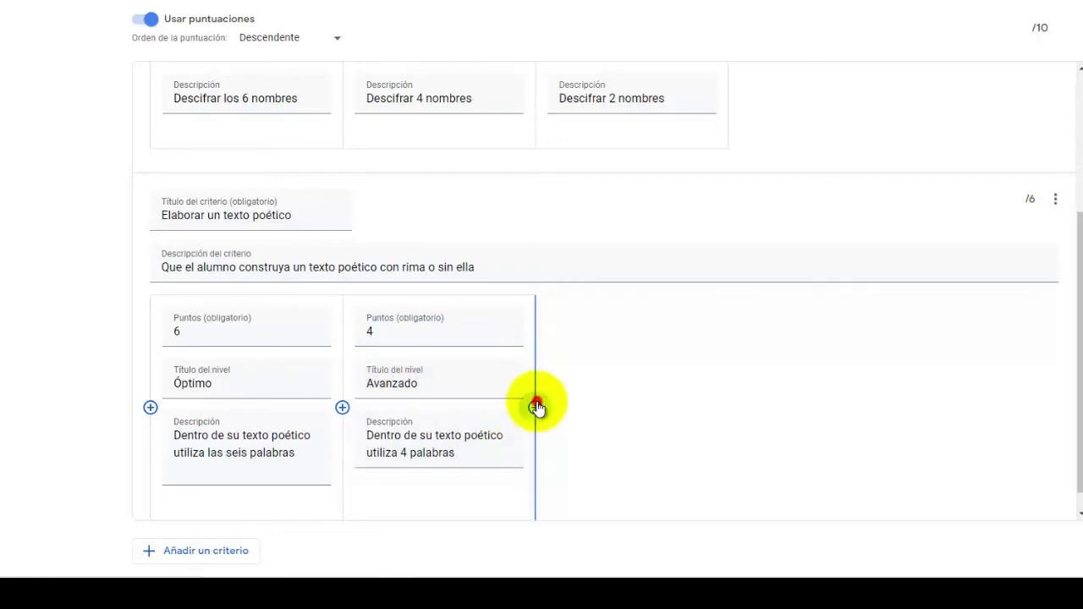
Add a third level worth 2 points, titled "Suficiente" and described as "Dentro de su texto poético utiliza 2 palabras", and save the rubric
click(535, 407)
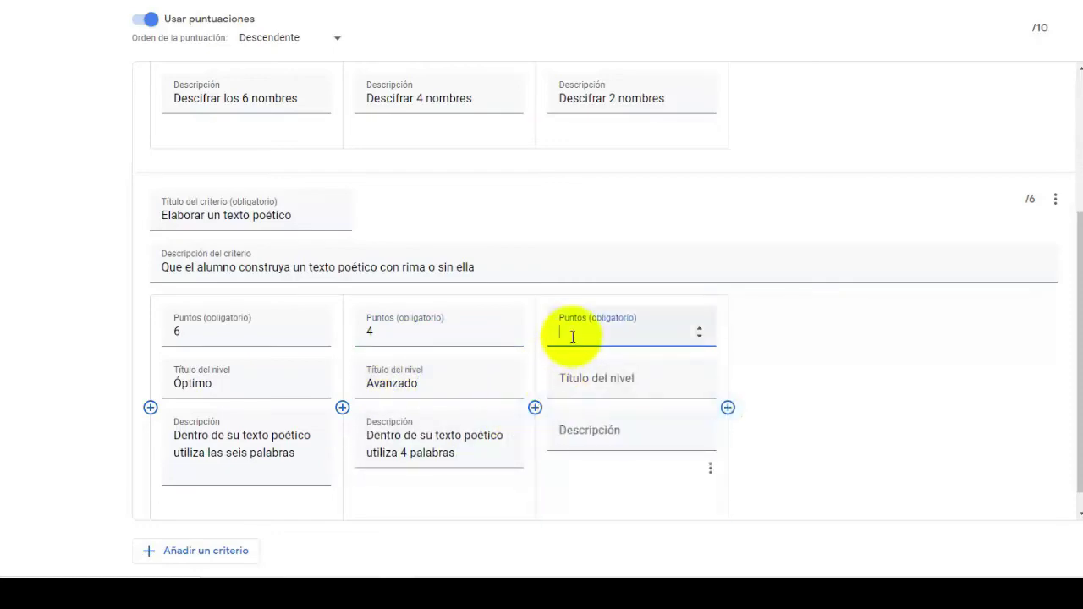
text(2)
drag(1040, 338, 1040, 164)
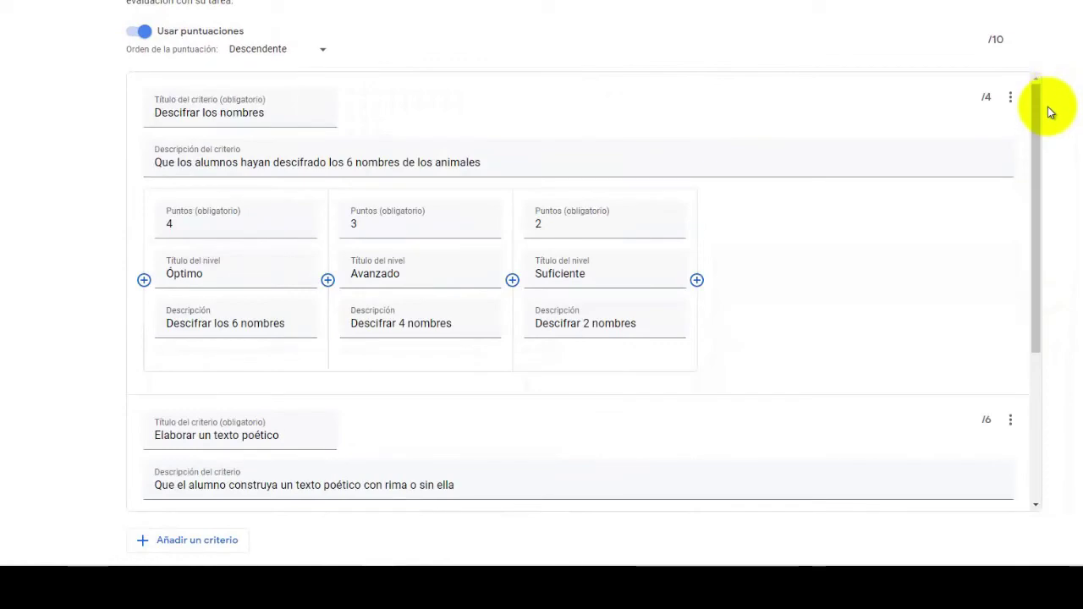
drag(1040, 126, 1020, 347)
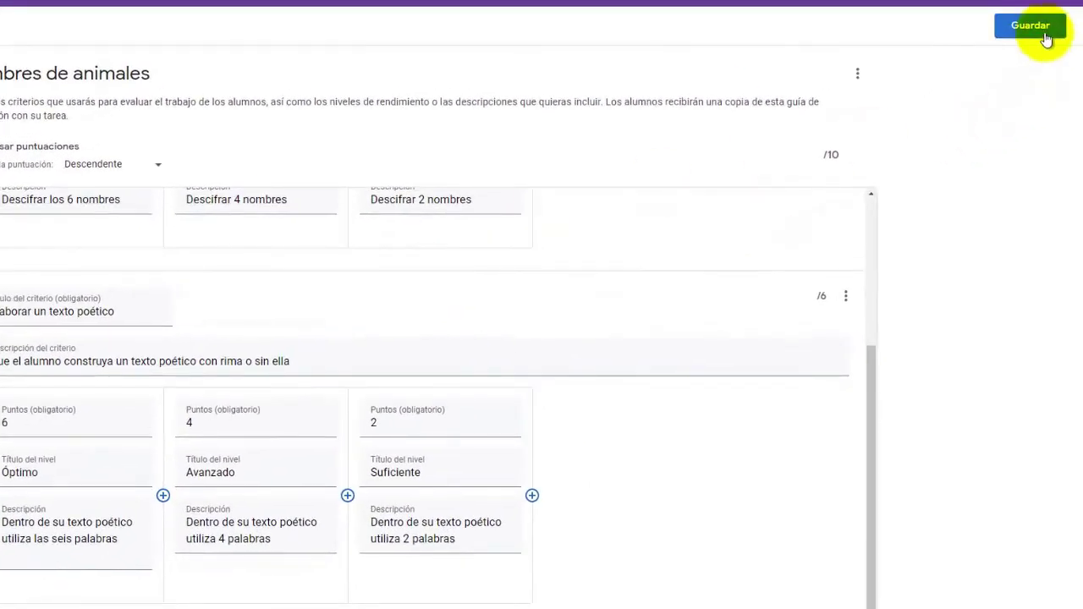
click(1047, 27)
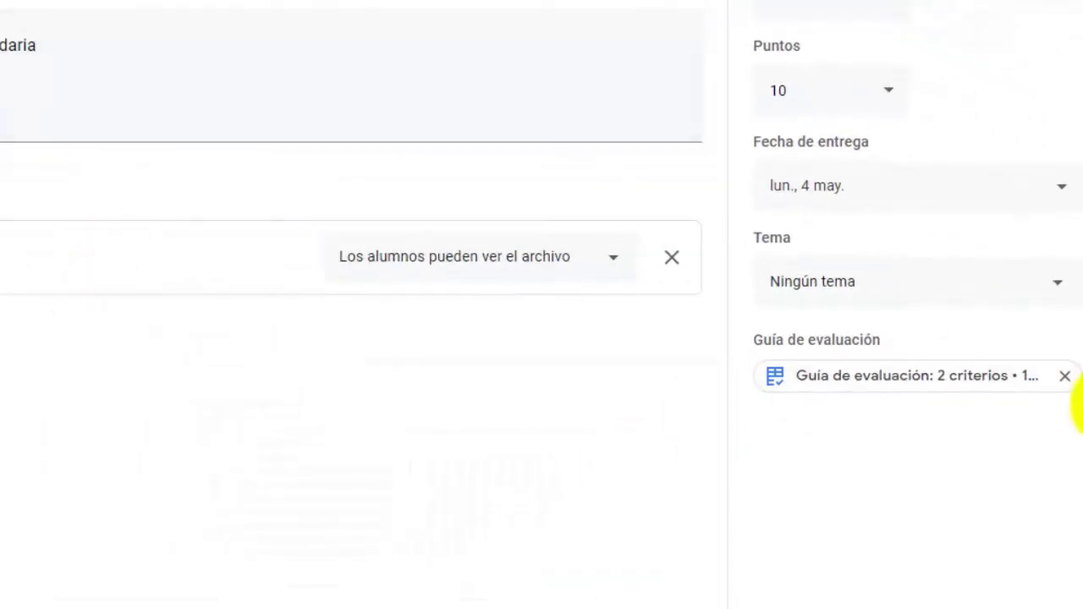
Review the rubric attached to the assignment, close it, and save the assignment
click(859, 379)
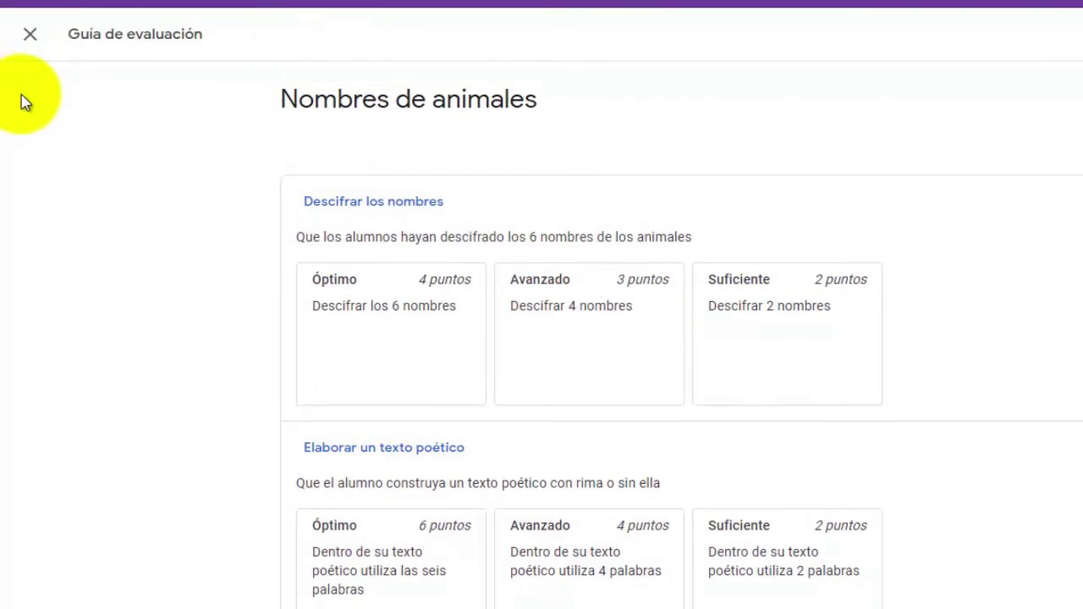
click(30, 38)
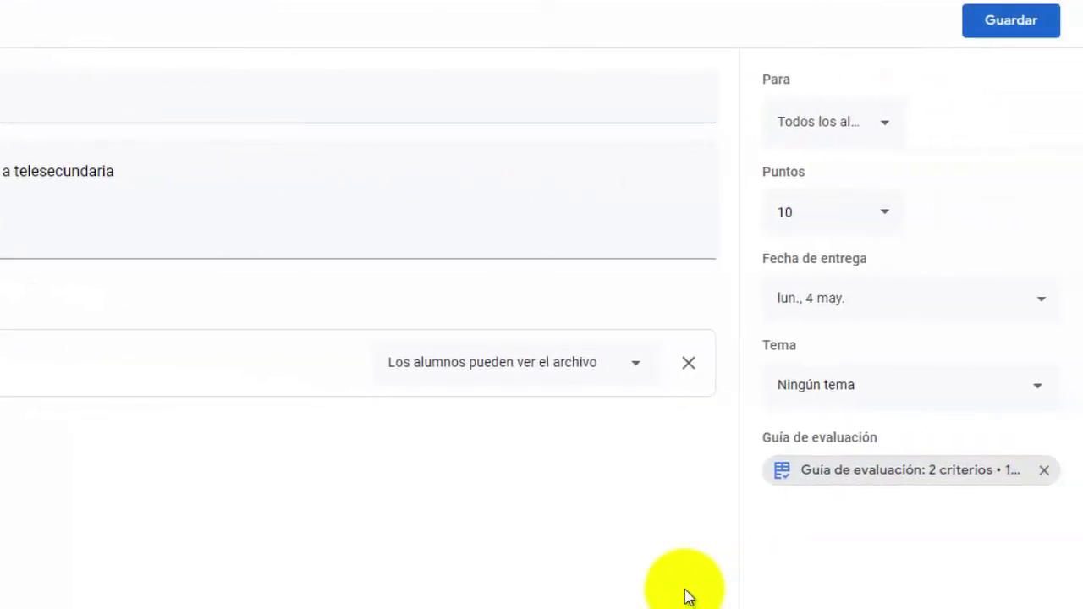
click(1040, 25)
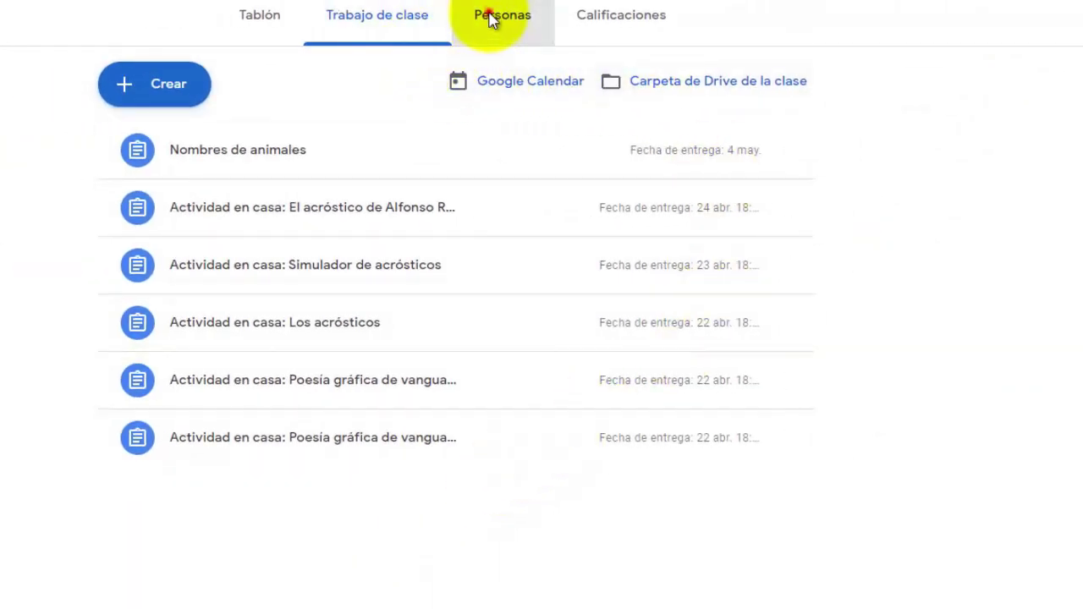
View the class's list of teachers and students and return to the overview of all classes
click(492, 18)
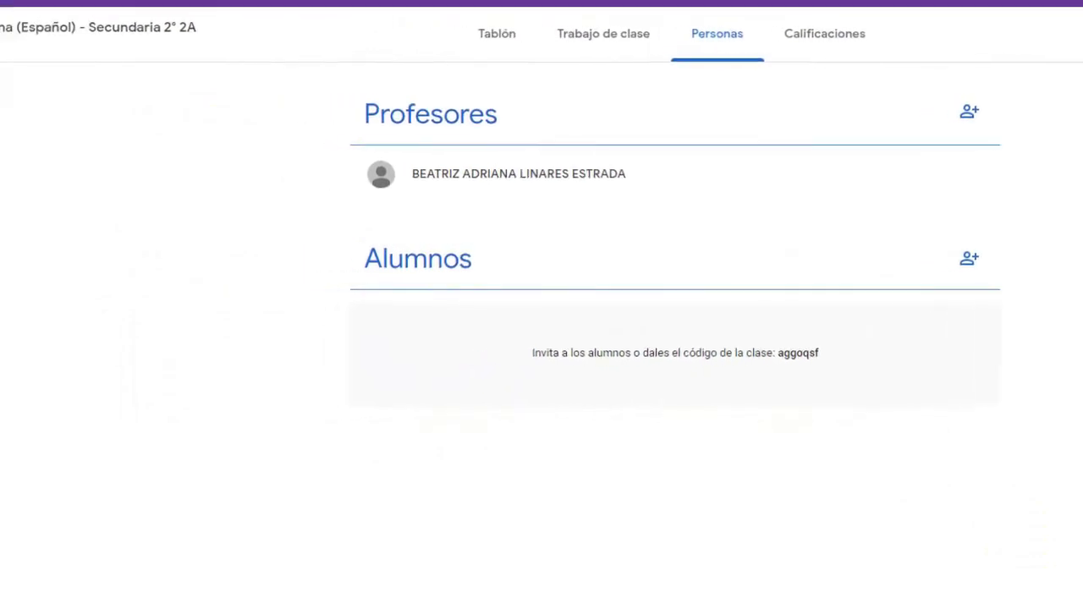
click(13, 43)
click(22, 52)
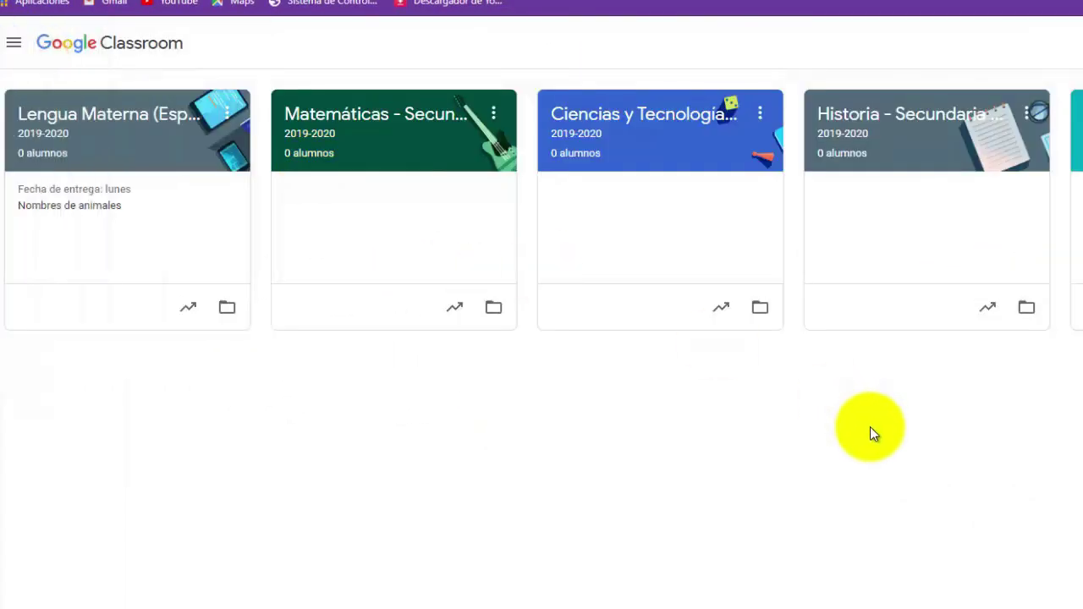